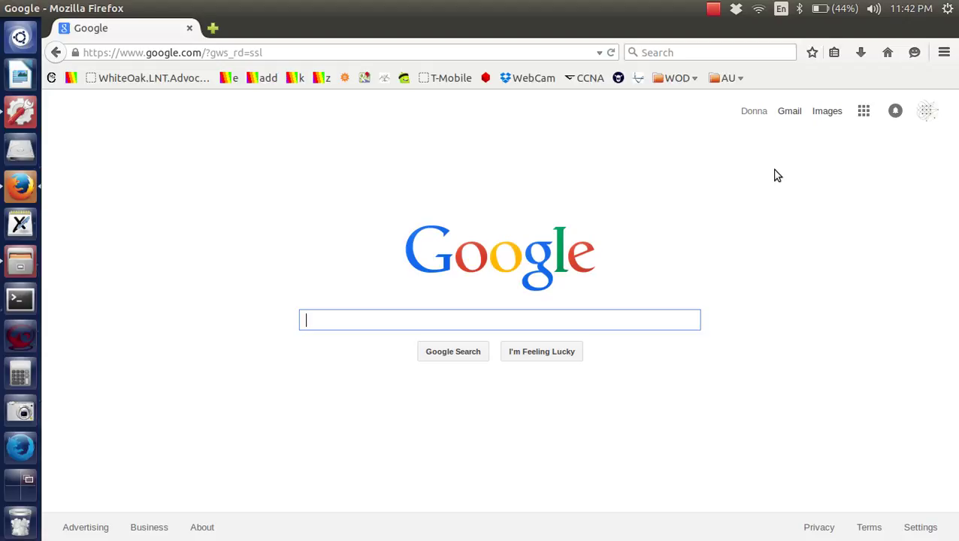
- Search Google for "white oak district bsa" and open the White Oak District page of the National Capital Area Council
{"action": "type", "text": "white oa"}
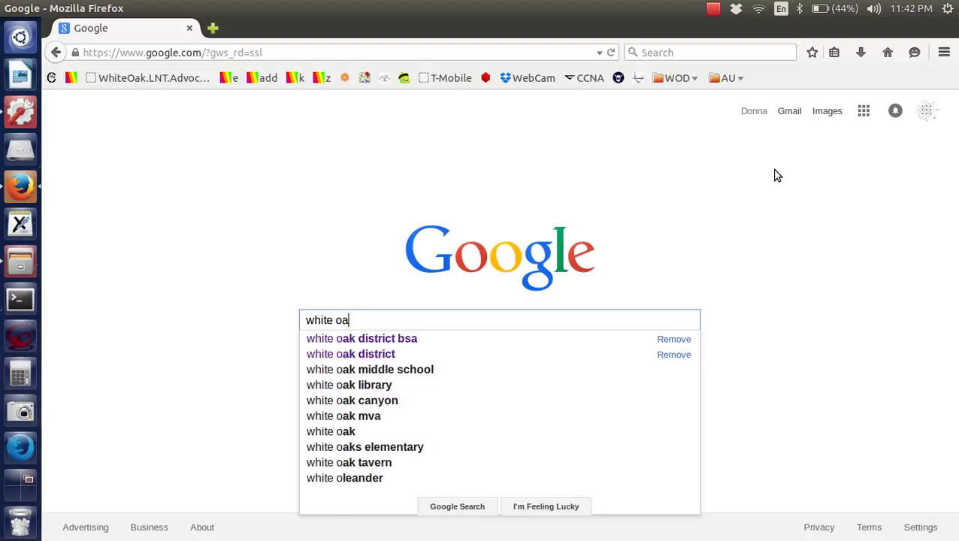
{"action": "left_click", "coordinate": [377, 339]}
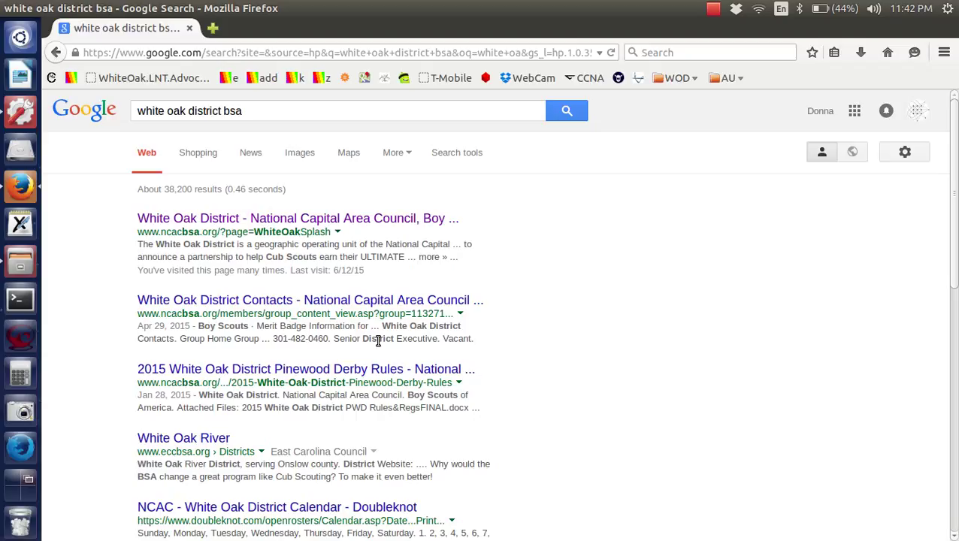
{"action": "left_click", "coordinate": [372, 218]}
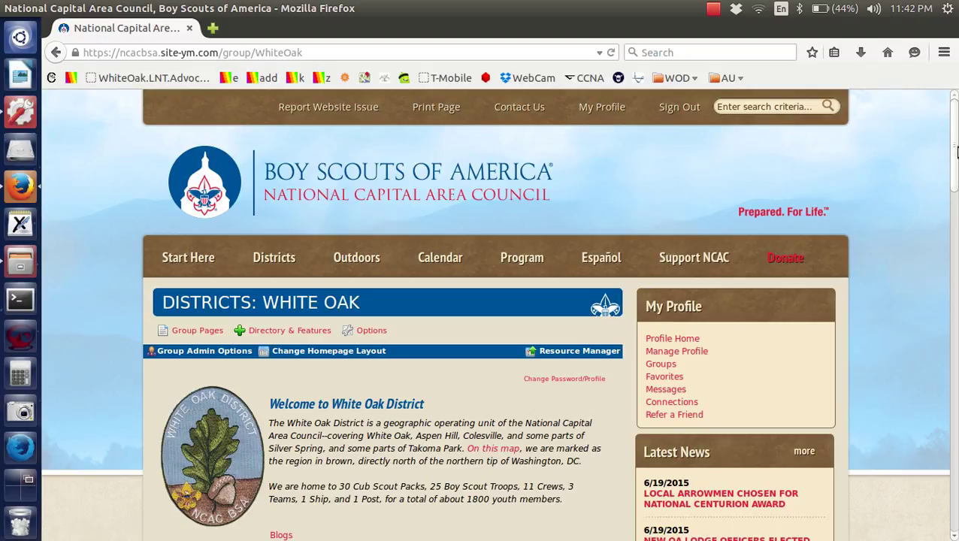
- Download SY2015_Req_v3.xlsx from the New 2015 Cub Requirements page and check for the saved file on the desktop
{"action": "left_click_drag", "start_coordinate": [956, 152], "coordinate": [956, 216]}
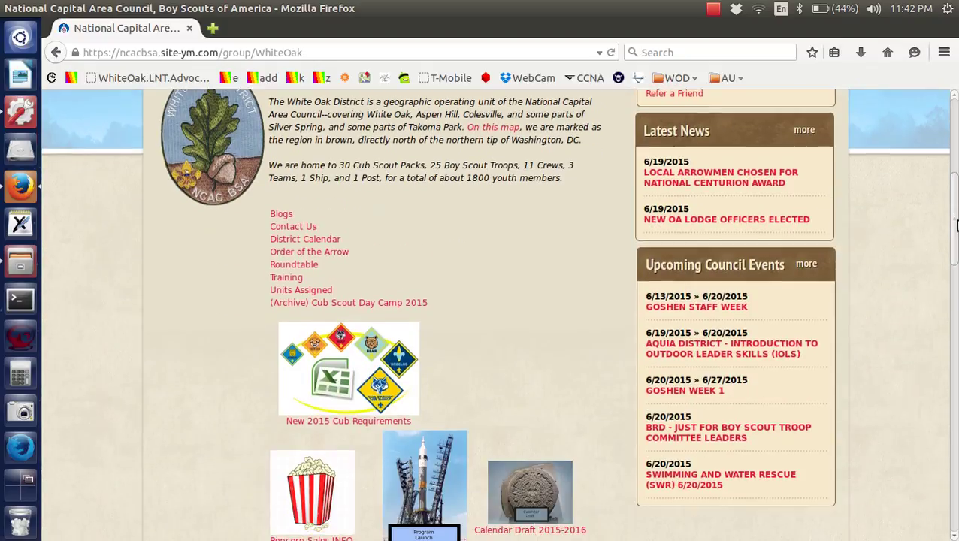
{"action": "left_click", "coordinate": [372, 366]}
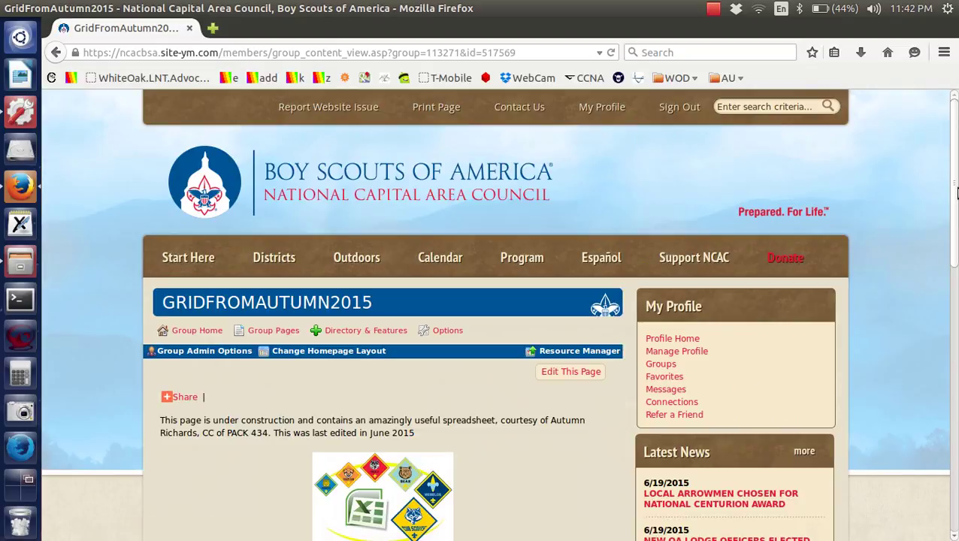
{"action": "left_click_drag", "start_coordinate": [956, 270], "coordinate": [955, 328]}
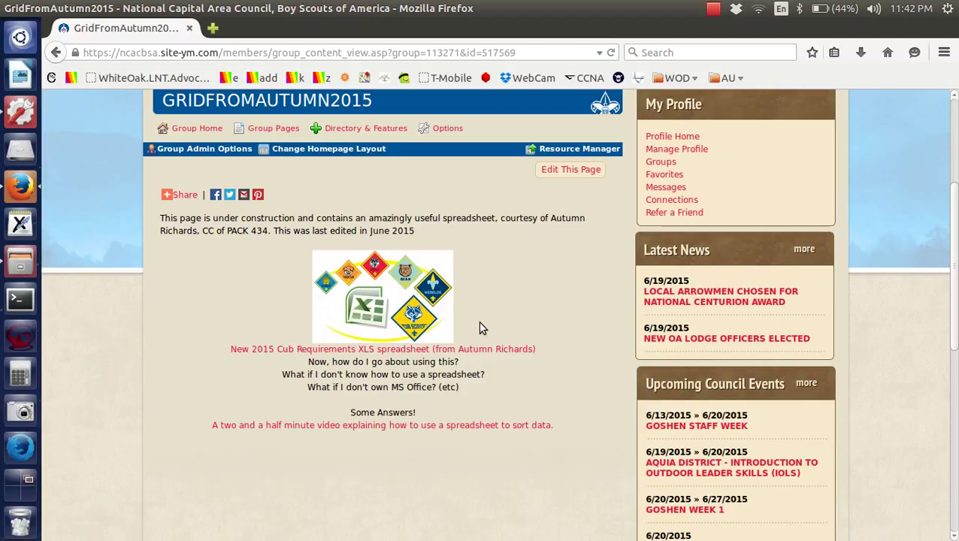
{"action": "left_click", "coordinate": [406, 319]}
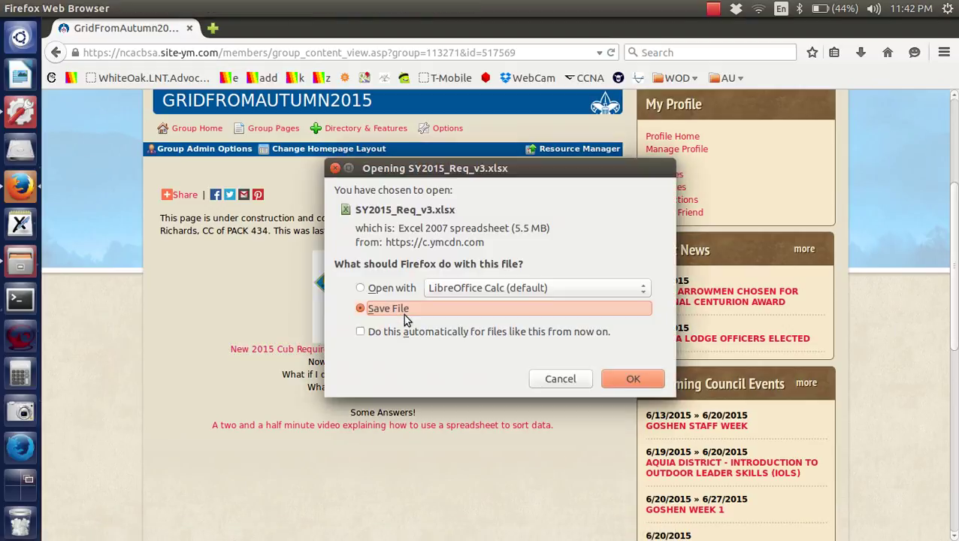
{"action": "left_click", "coordinate": [631, 381]}
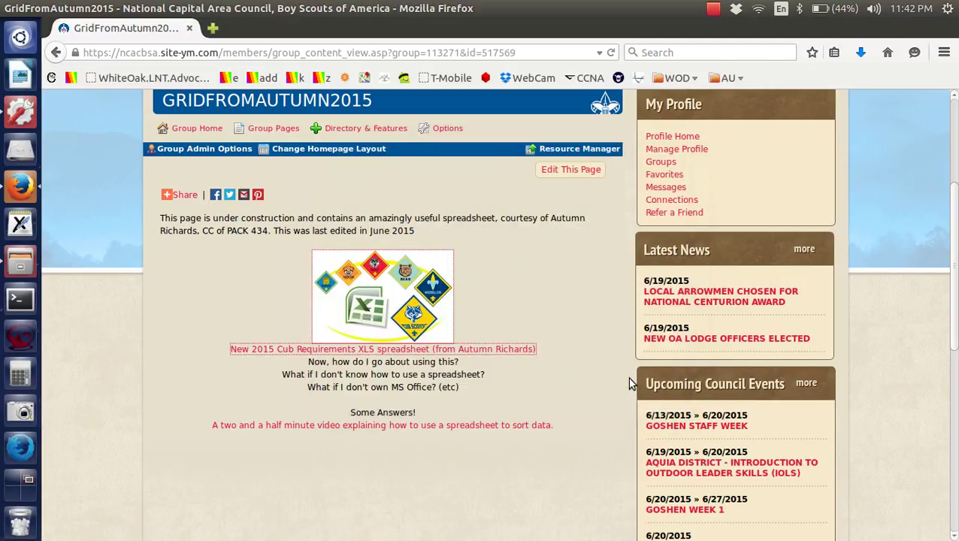
{"action": "left_click", "coordinate": [23, 9]}
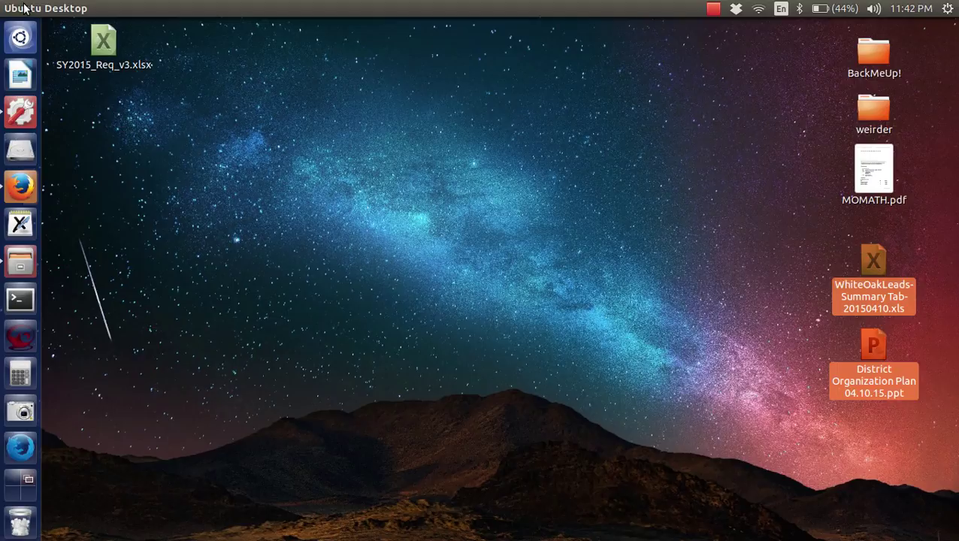
{"action": "left_click", "coordinate": [20, 187]}
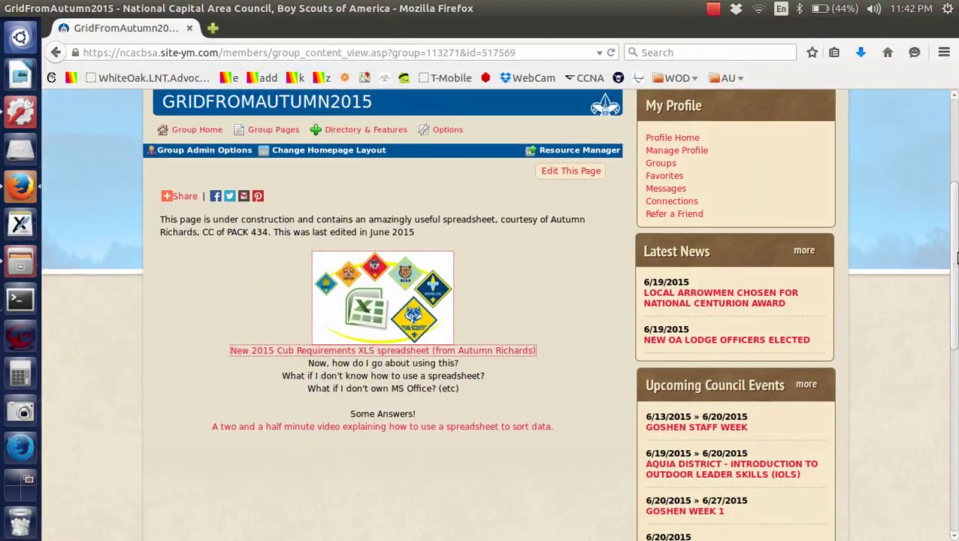
- Go to the Google home page and open Google Drive from there
{"action": "scroll", "coordinate": [956, 271], "scroll_direction": "up", "scroll_amount": 5}
{"action": "left_click", "coordinate": [450, 53]}
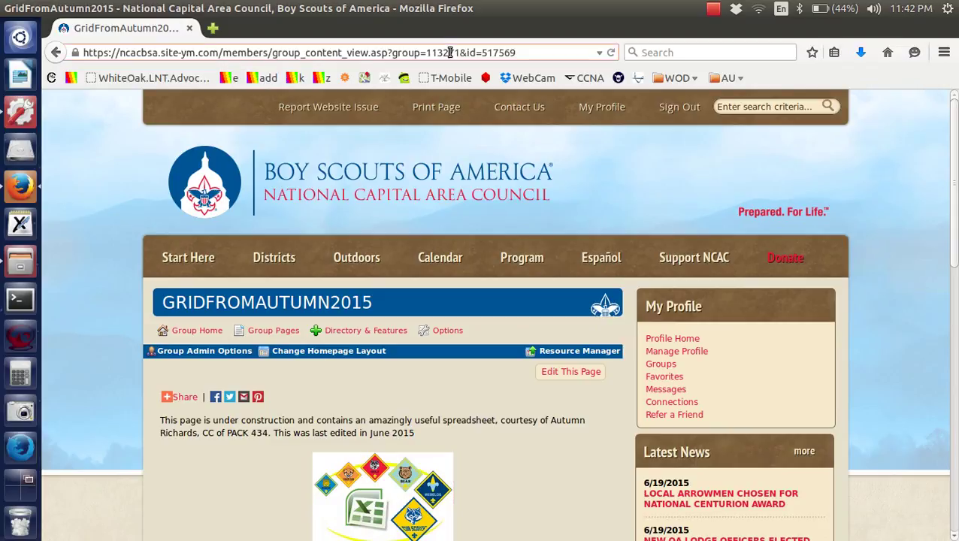
{"action": "key", "text": "ctrl+a"}
{"action": "type", "text": "google"}
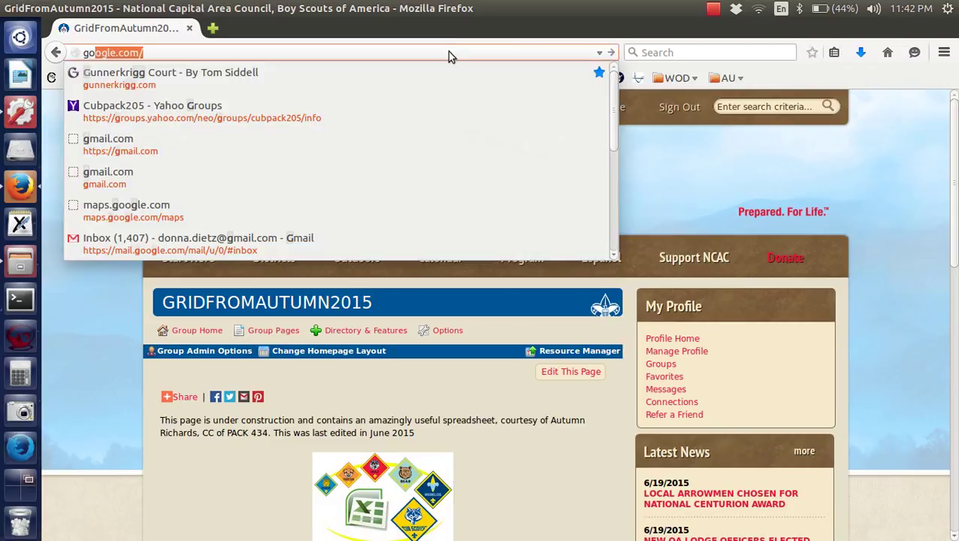
{"action": "key", "text": "Return"}
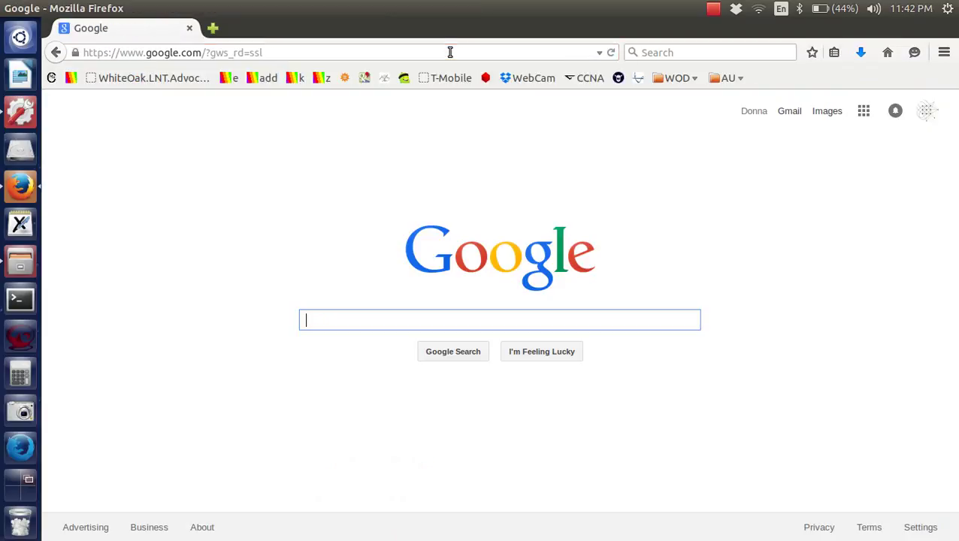
{"action": "left_click", "coordinate": [864, 112]}
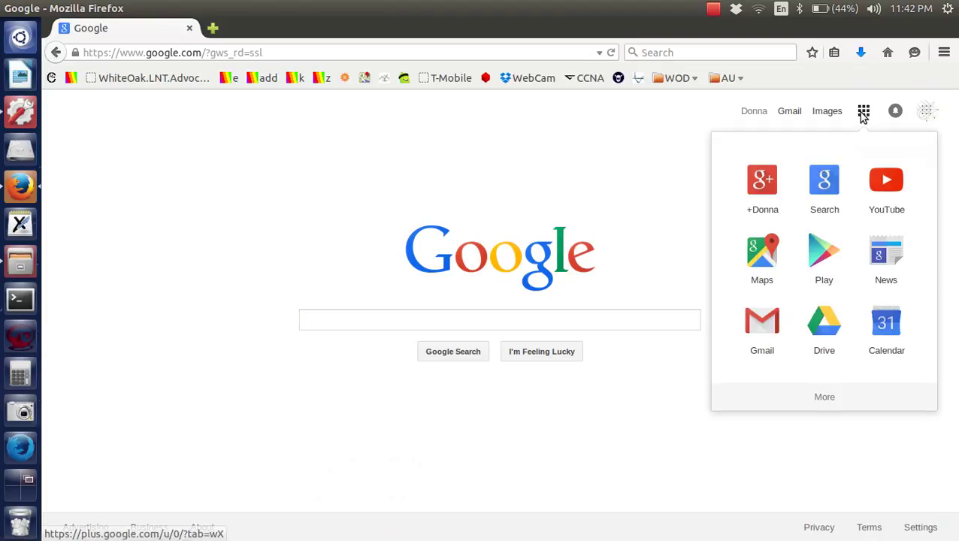
{"action": "left_click", "coordinate": [832, 311]}
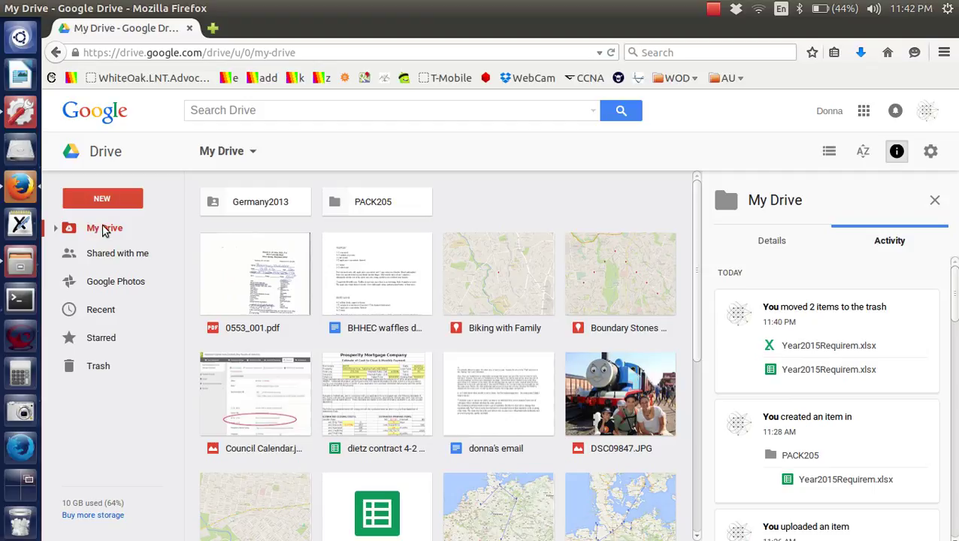
- Create a folder named Autumn in My Drive and open it
{"action": "left_click", "coordinate": [239, 152]}
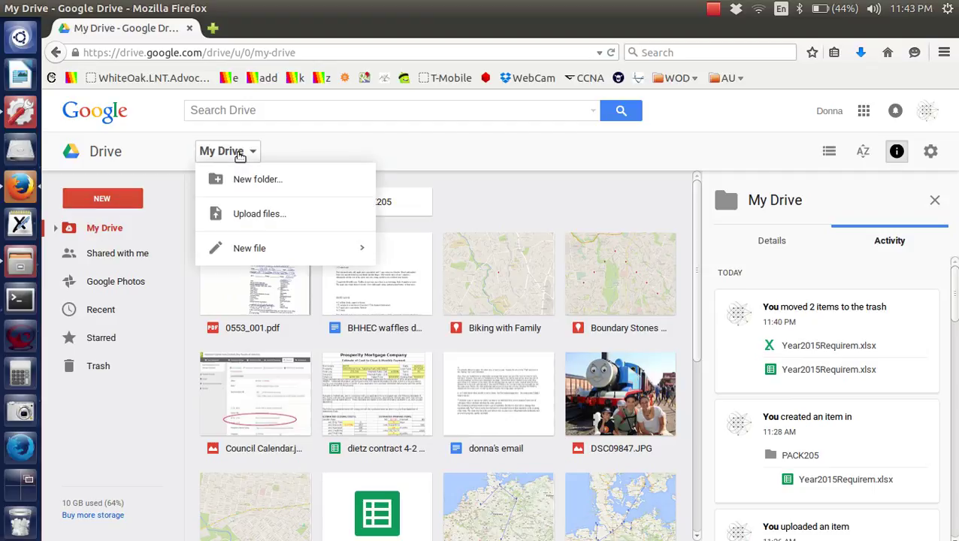
{"action": "left_click", "coordinate": [244, 180]}
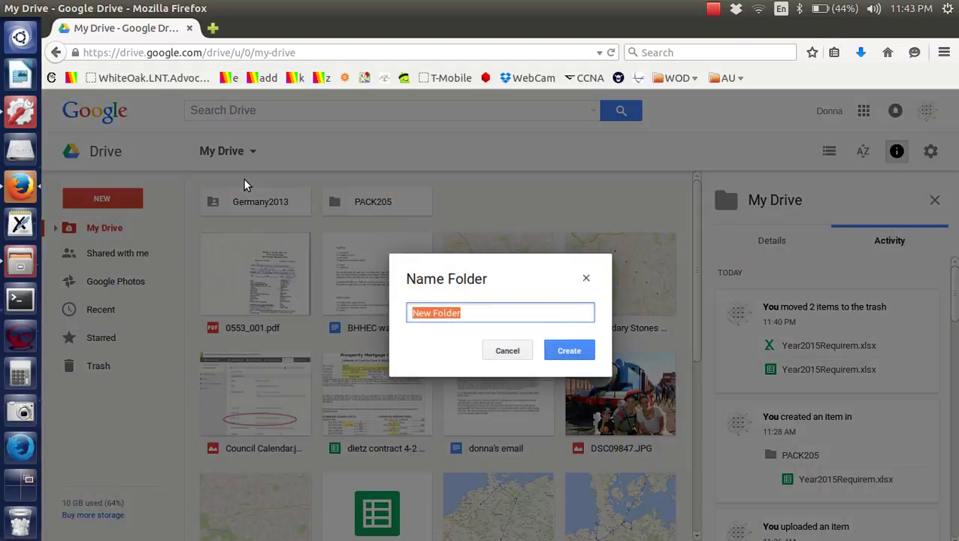
{"action": "type", "text": "Autumn"}
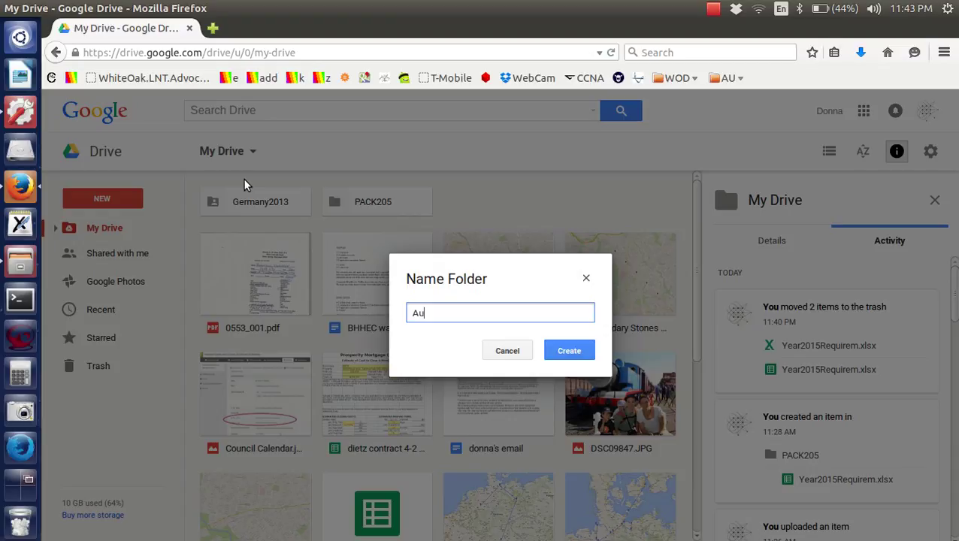
{"action": "left_click", "coordinate": [567, 353]}
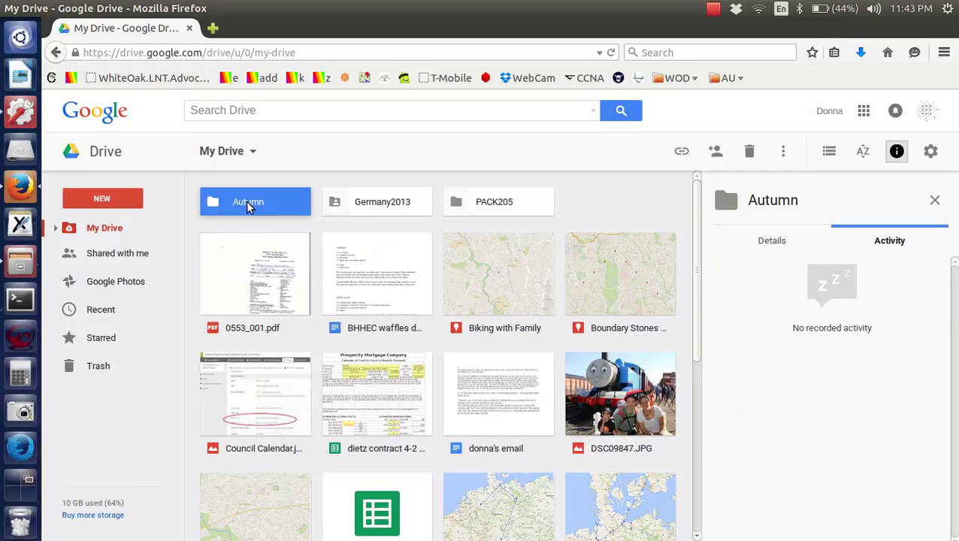
{"action": "left_click", "coordinate": [254, 151]}
{"action": "left_click", "coordinate": [255, 151]}
{"action": "double_click", "coordinate": [242, 201]}
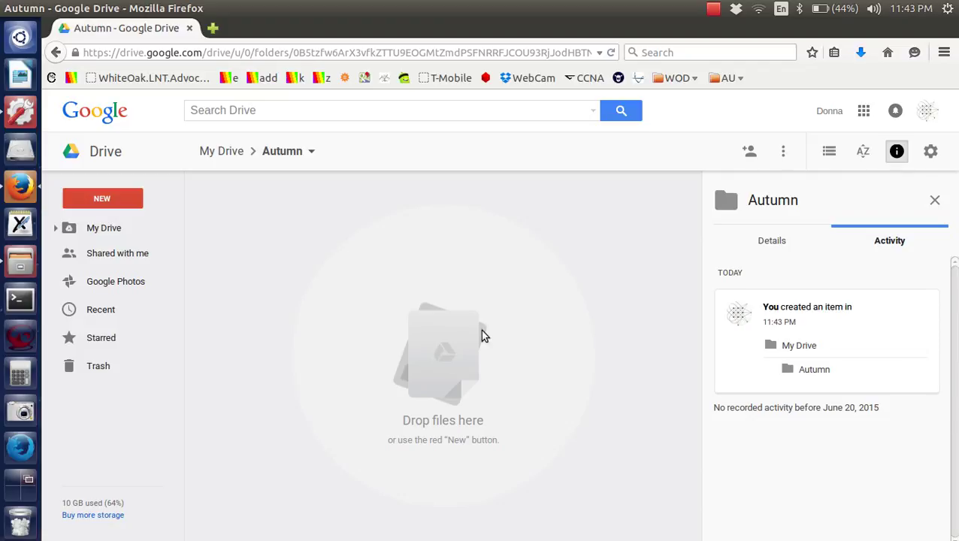
- Upload SY2015_Req_v3.xlsx from the Desktop into the Autumn folder
{"action": "left_click", "coordinate": [96, 203]}
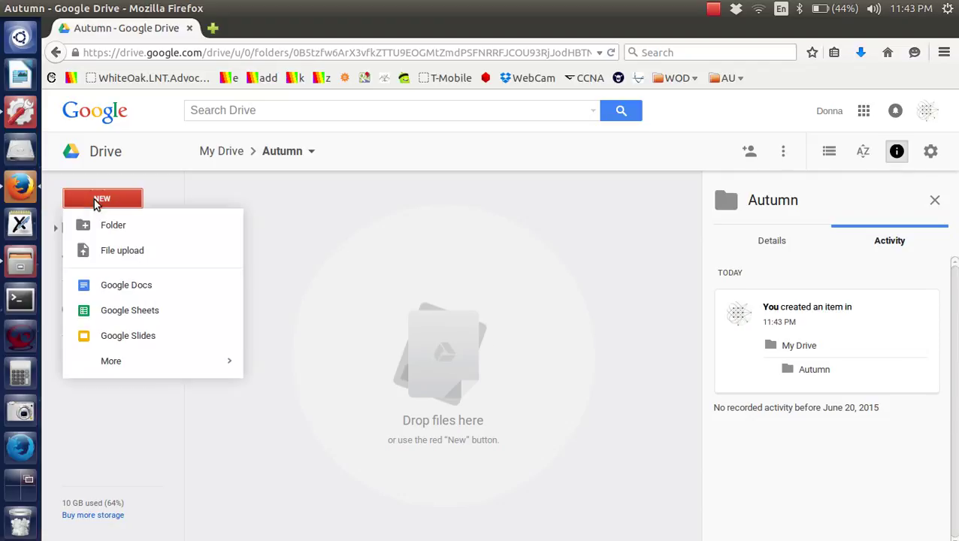
{"action": "left_click", "coordinate": [121, 253]}
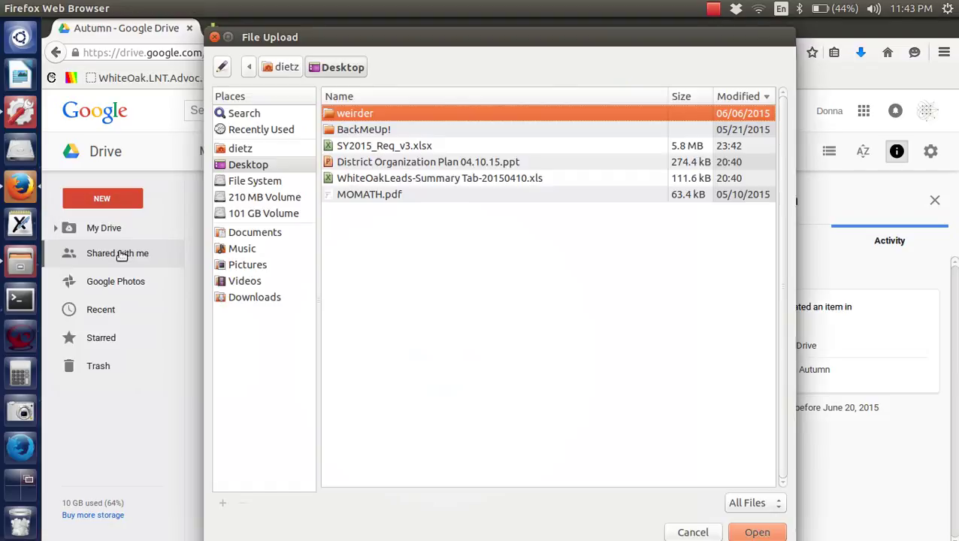
{"action": "left_click", "coordinate": [358, 147]}
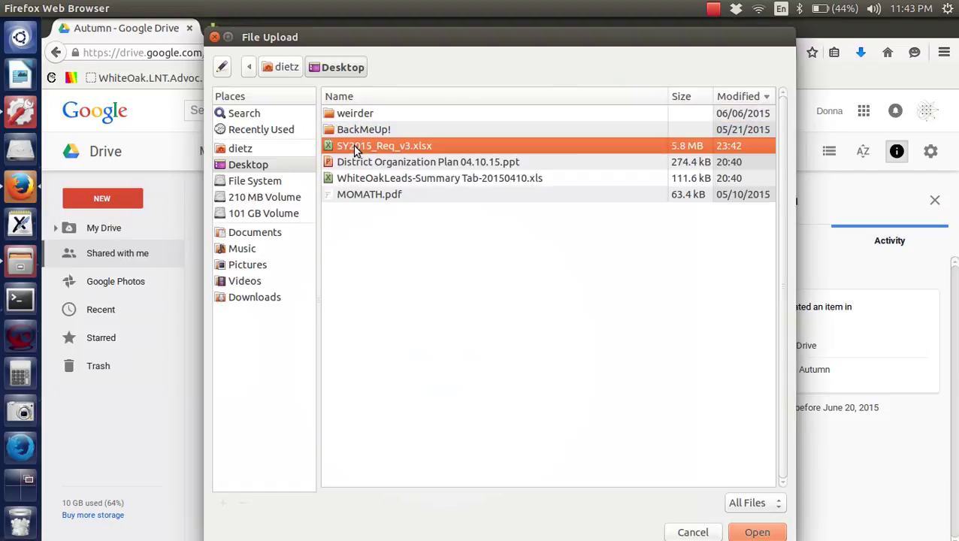
{"action": "left_click", "coordinate": [757, 532]}
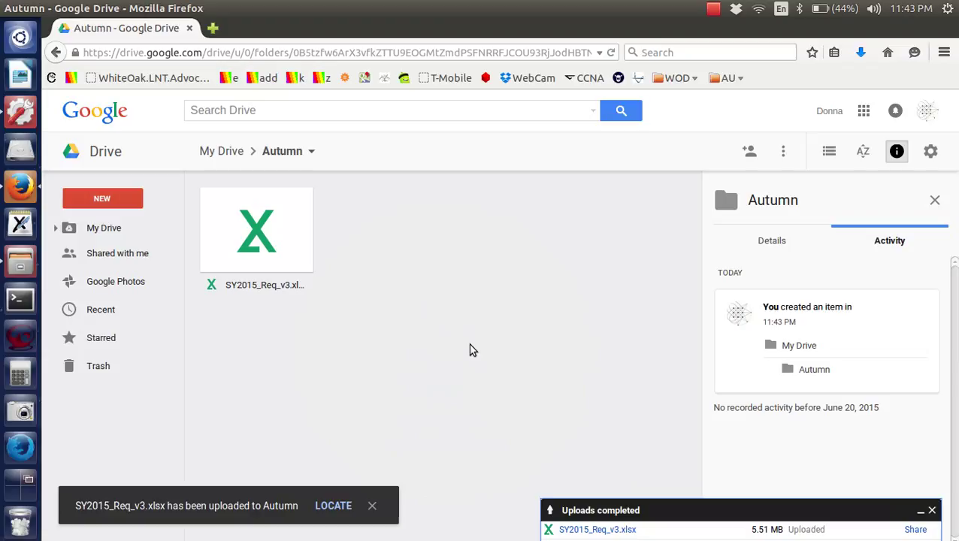
- Preview the pages of the uploaded SY2015_Req_v3.xlsx, then close the preview
{"action": "left_click", "coordinate": [246, 218]}
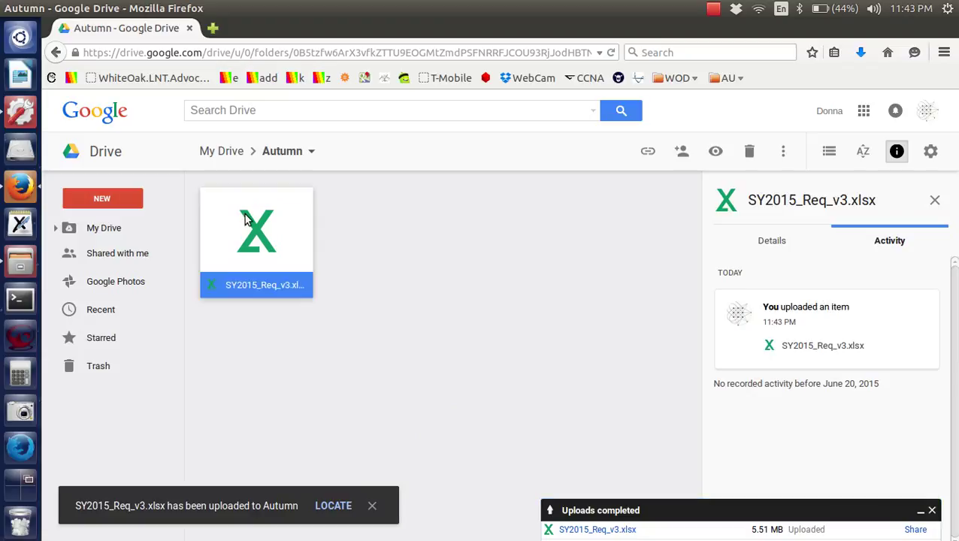
{"action": "double_click", "coordinate": [245, 218]}
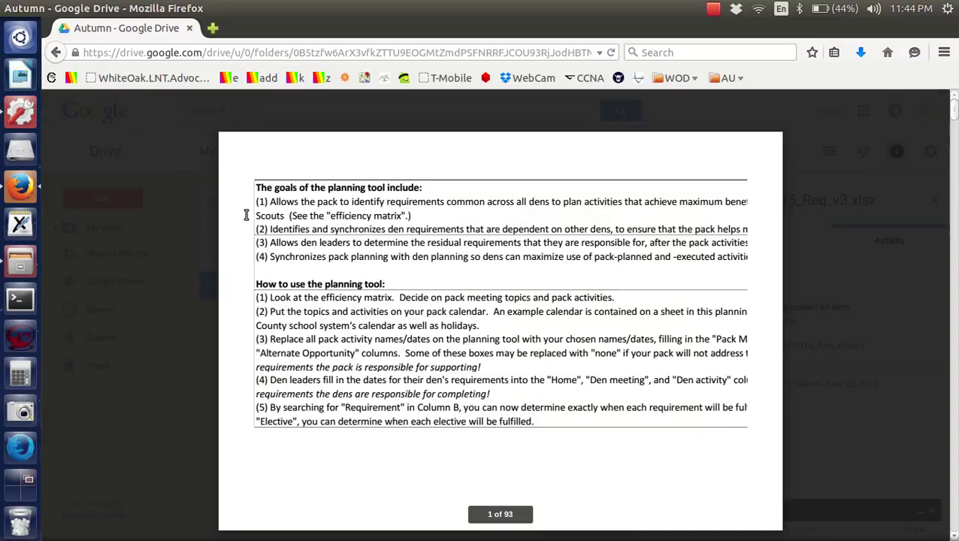
{"action": "scroll", "coordinate": [956, 380], "scroll_direction": "down", "scroll_amount": 6}
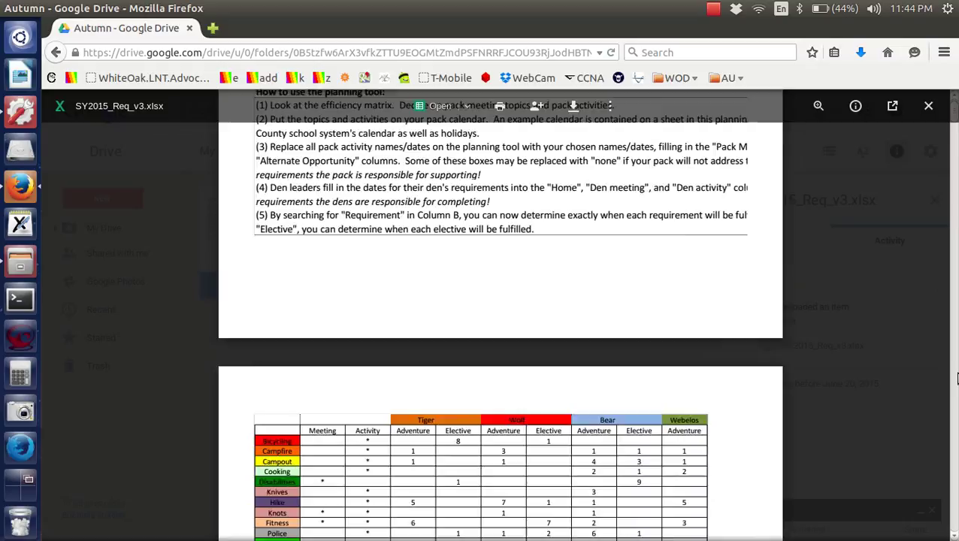
{"action": "scroll", "coordinate": [956, 379], "scroll_direction": "down", "scroll_amount": 4}
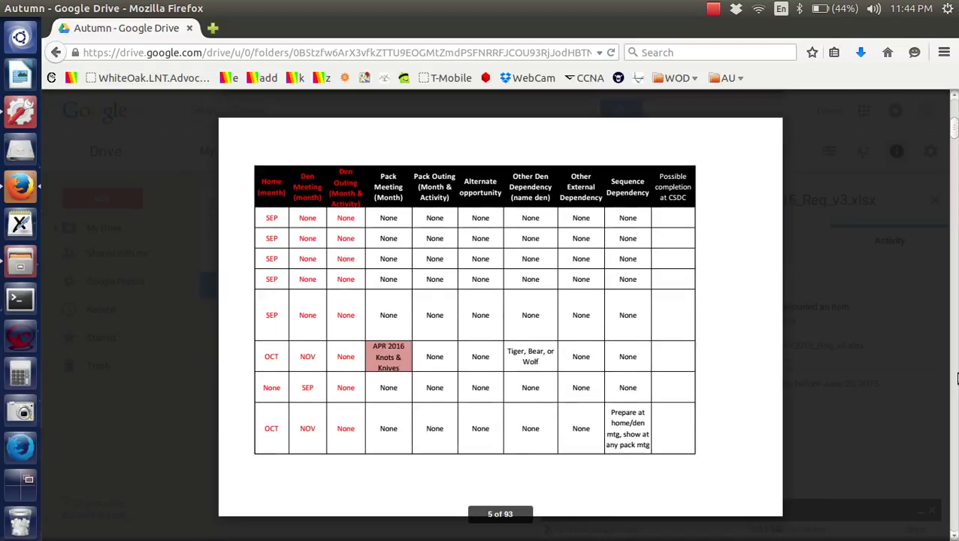
{"action": "scroll", "coordinate": [957, 380], "scroll_direction": "down", "scroll_amount": 1}
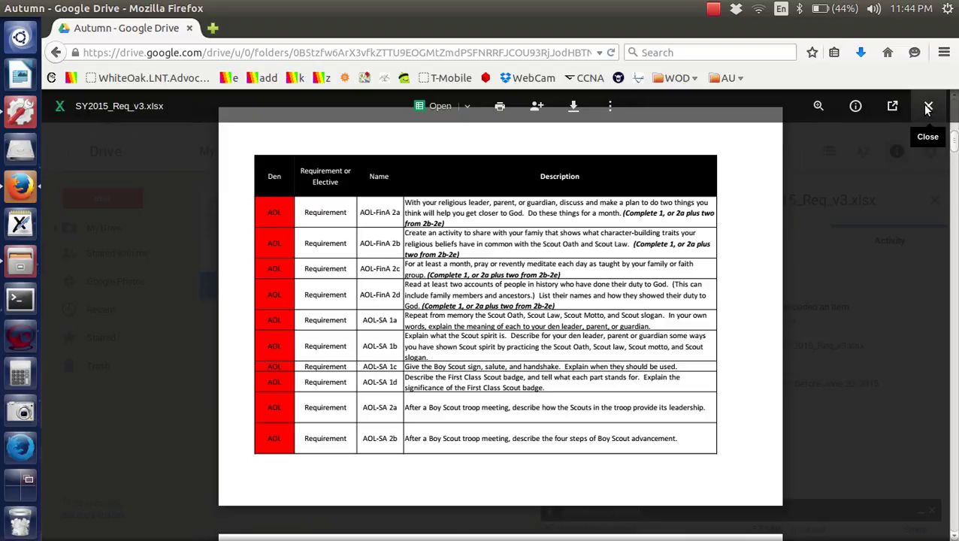
{"action": "left_click", "coordinate": [929, 106]}
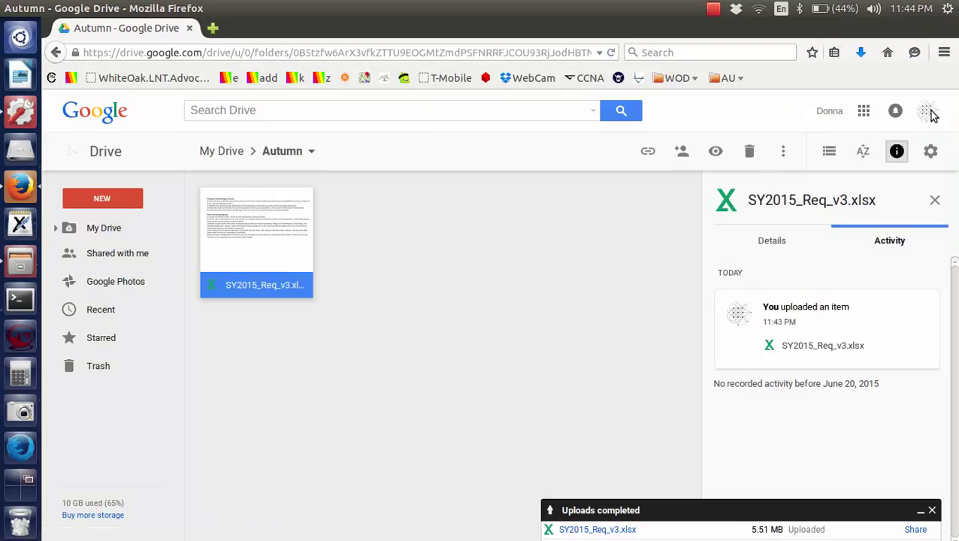
- Open SY2015_Req_v3.xlsx from the Autumn folder with Google Sheets
{"action": "right_click", "coordinate": [270, 220]}
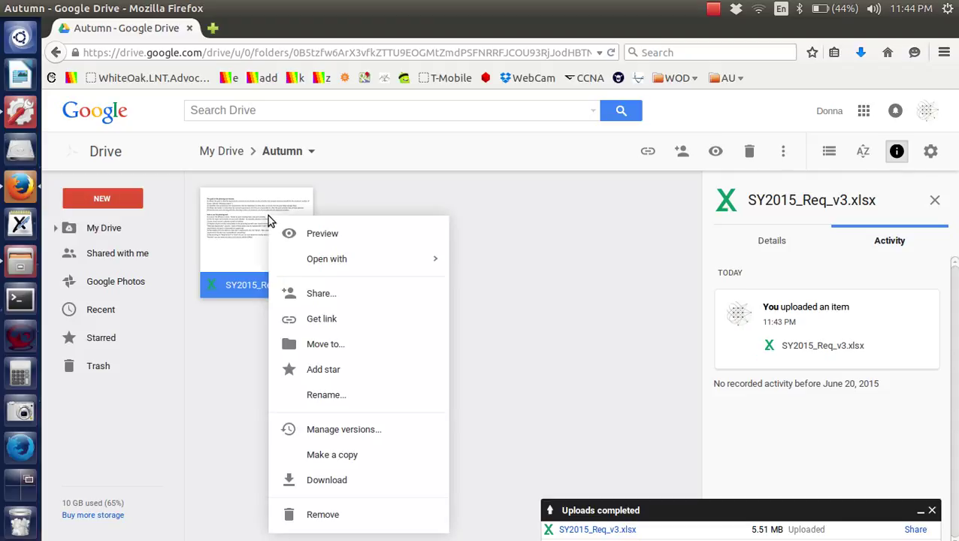
{"action": "left_click", "coordinate": [398, 210]}
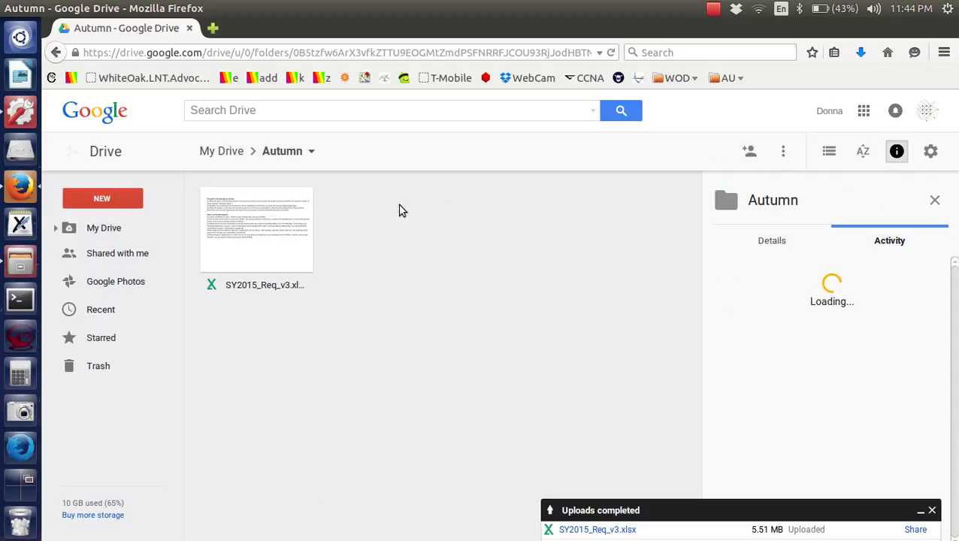
{"action": "right_click", "coordinate": [272, 218]}
{"action": "mouse_move", "coordinate": [334, 264]}
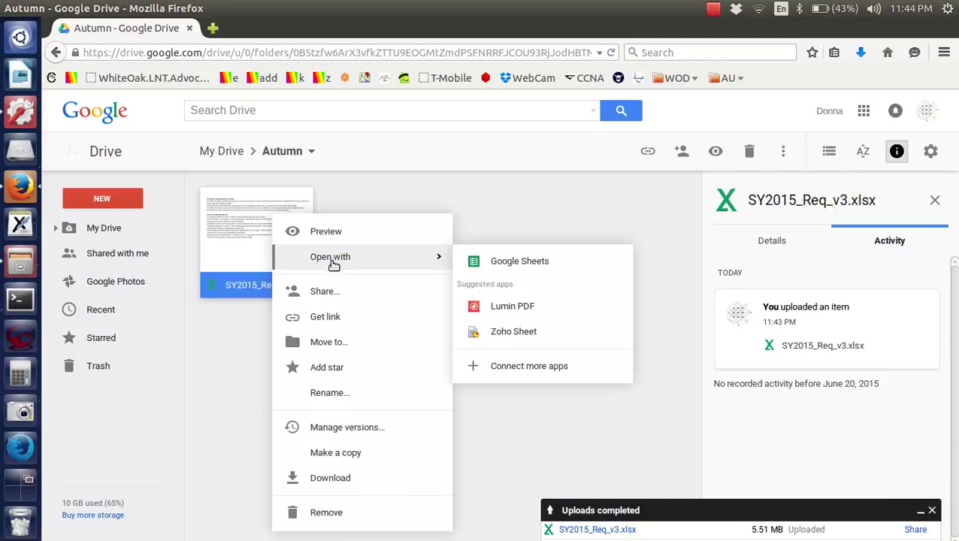
{"action": "left_click", "coordinate": [532, 265]}
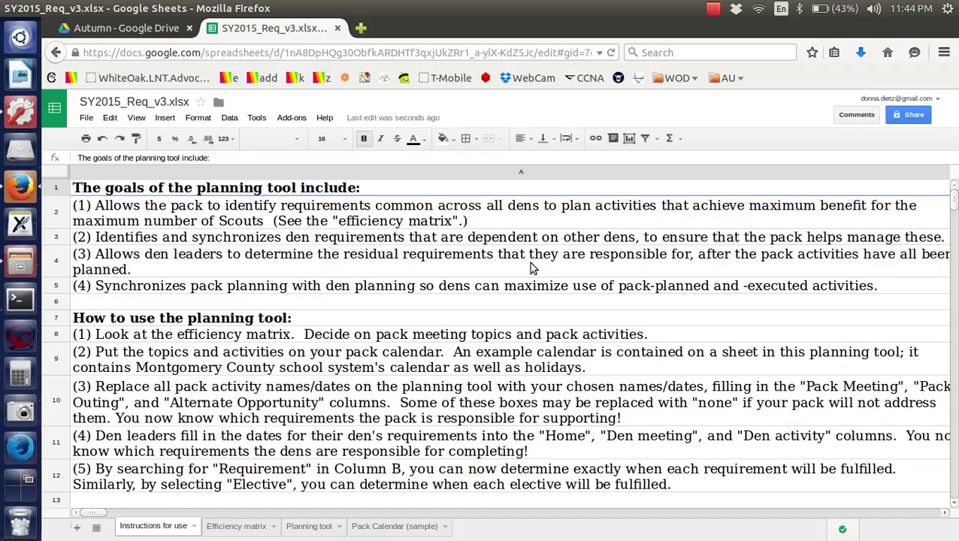
- Zoom the spreadsheet page out until the full width of column A fits on screen
{"action": "key", "text": "ctrl+plus"}
{"action": "key", "text": "ctrl+minus"}
{"action": "key", "text": "ctrl+minus"}
{"action": "key", "text": "ctrl+minus"}
{"action": "key", "text": "ctrl+plus"}
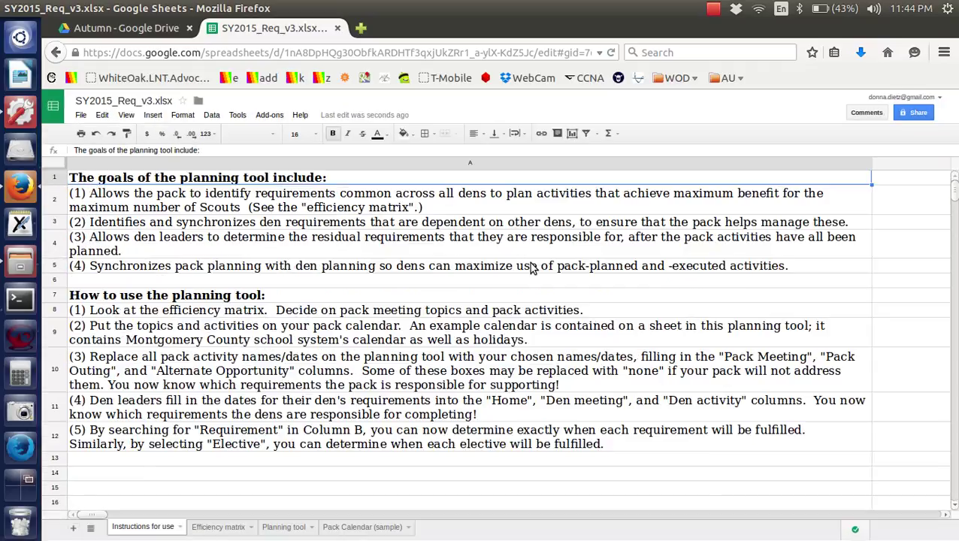
- Look through the Efficiency matrix, Planning tool and Pack Calendar (sample) sheets, then return to the Instructions for use sheet
{"action": "key", "text": "ctrl+minus"}
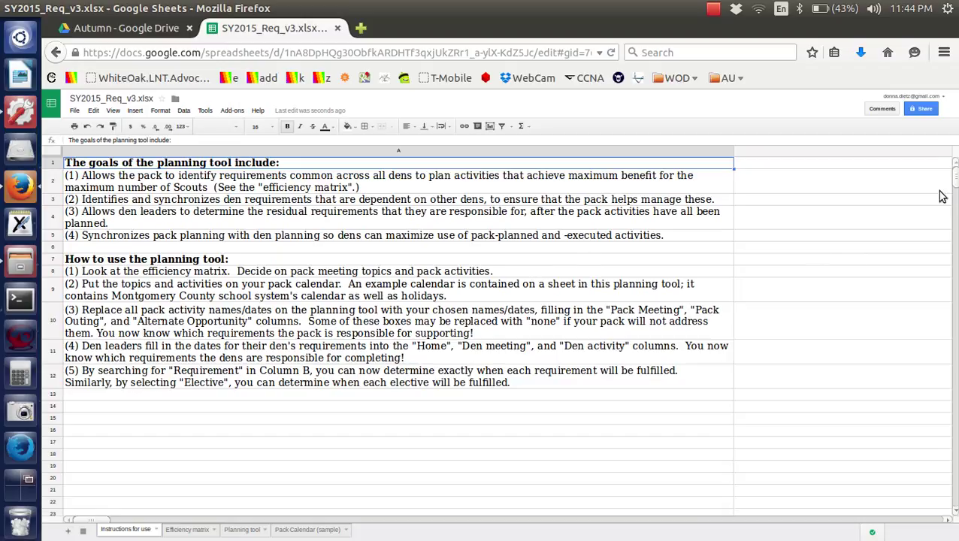
{"action": "left_click", "coordinate": [193, 530]}
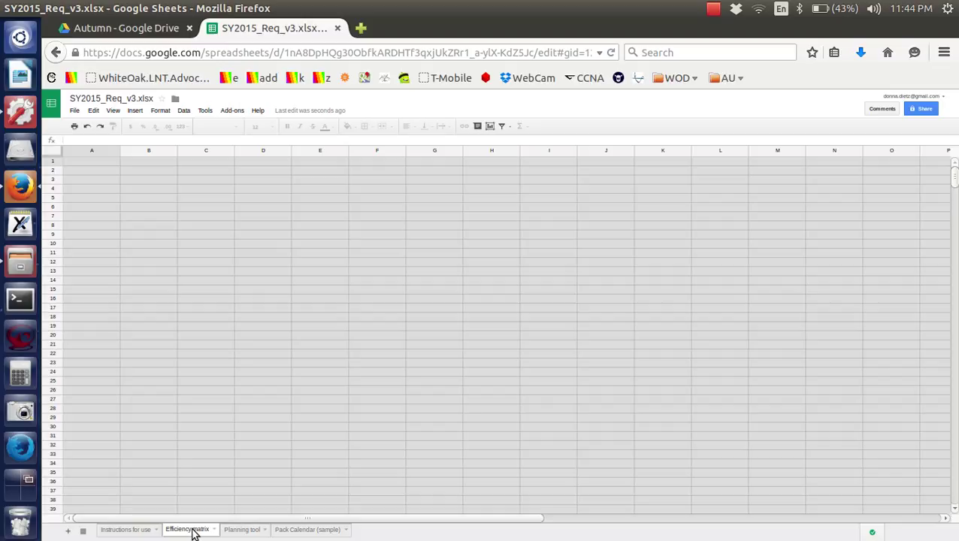
{"action": "left_click", "coordinate": [239, 530]}
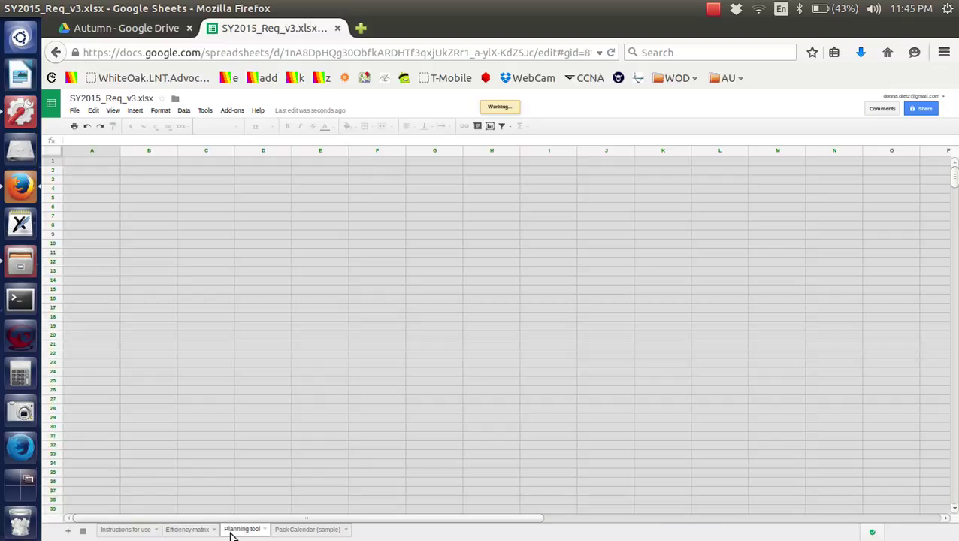
{"action": "left_click", "coordinate": [298, 530]}
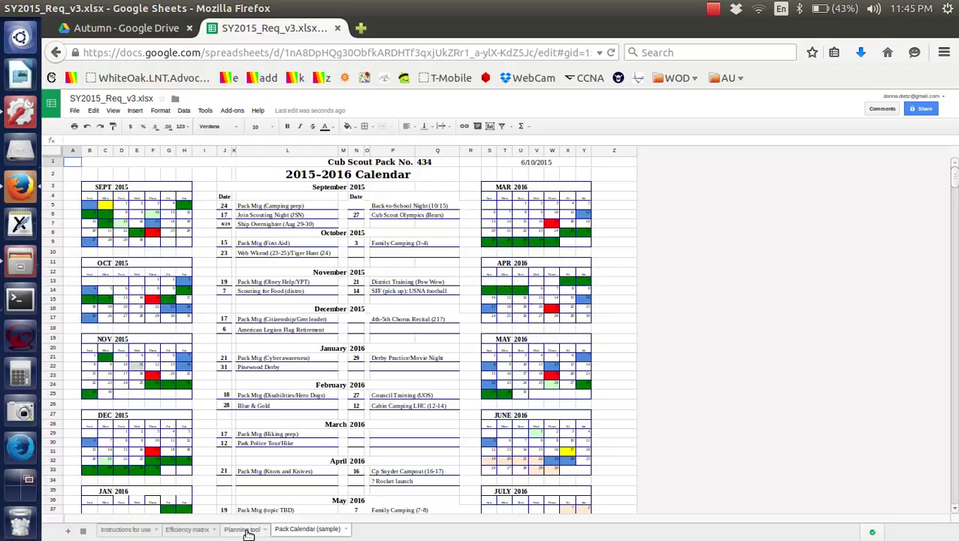
{"action": "left_click", "coordinate": [244, 530]}
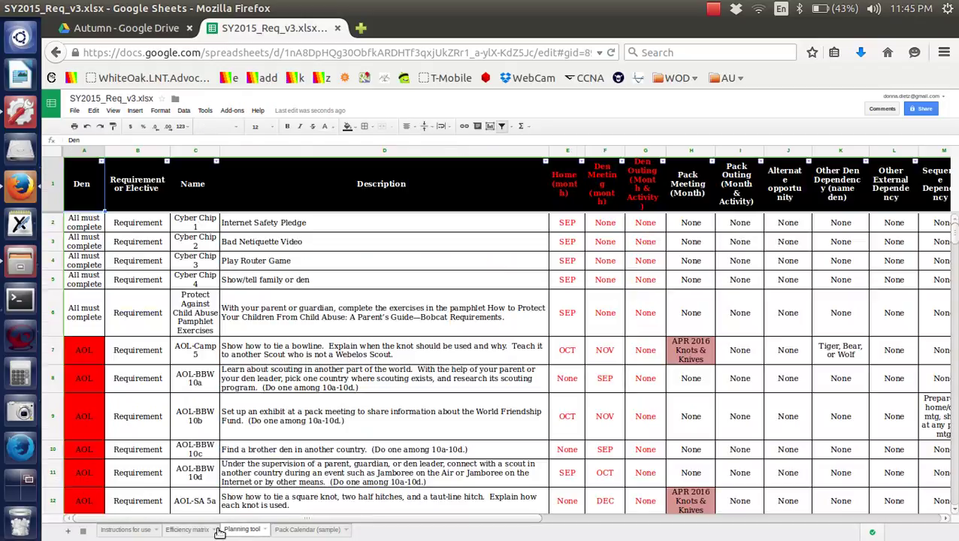
{"action": "left_click", "coordinate": [135, 530]}
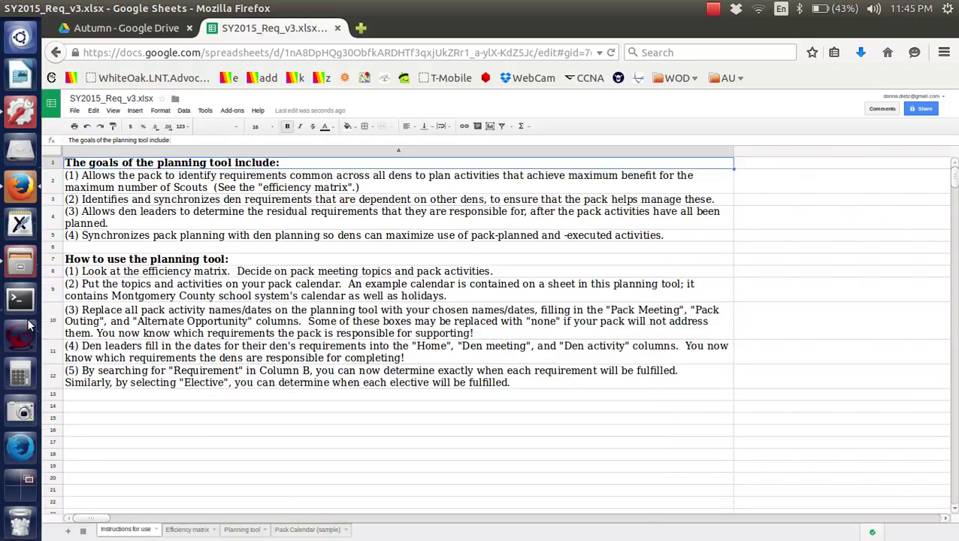